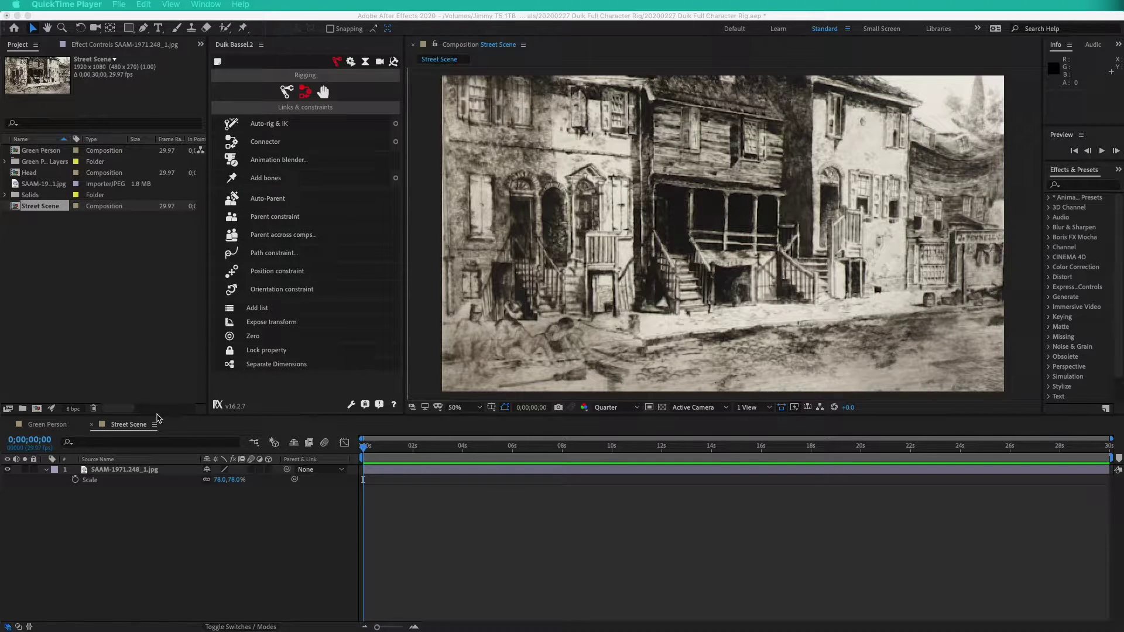
# Preview the Green Person walk cycle in its own composition, then return to Street Scene
pyautogui.click(49, 425)
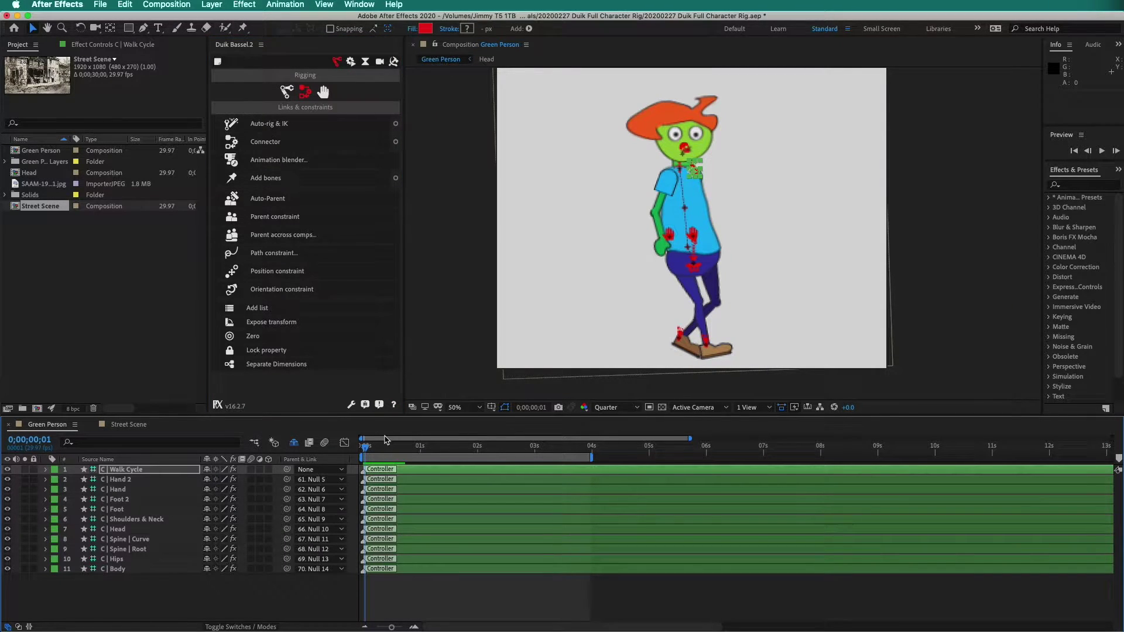
pyautogui.press('h')
pyautogui.press('space')
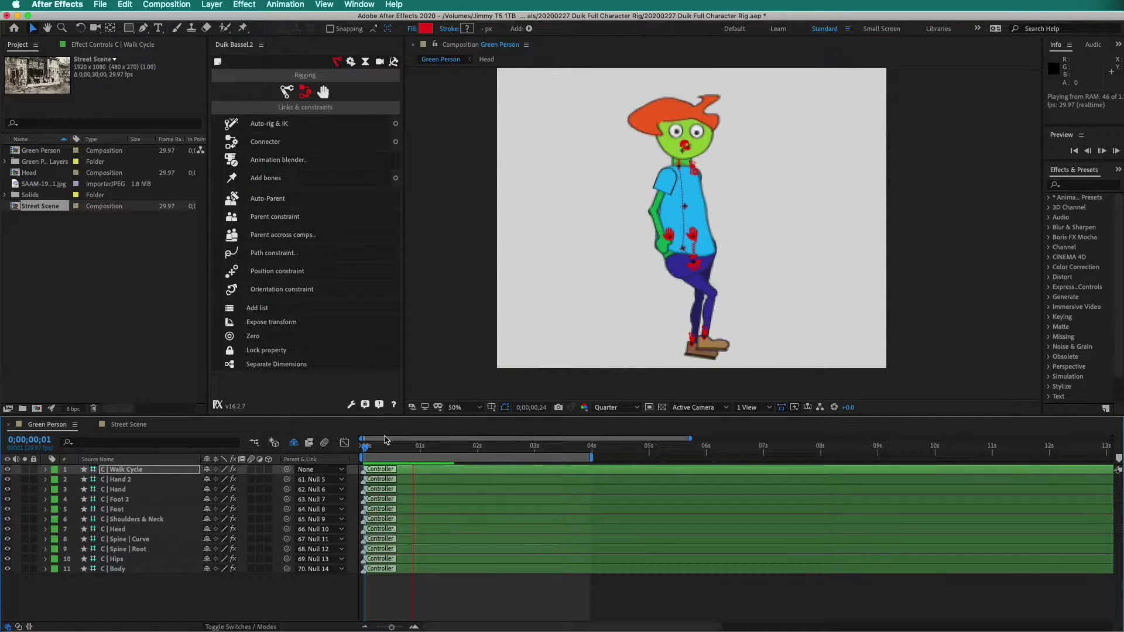
pyautogui.press('space')
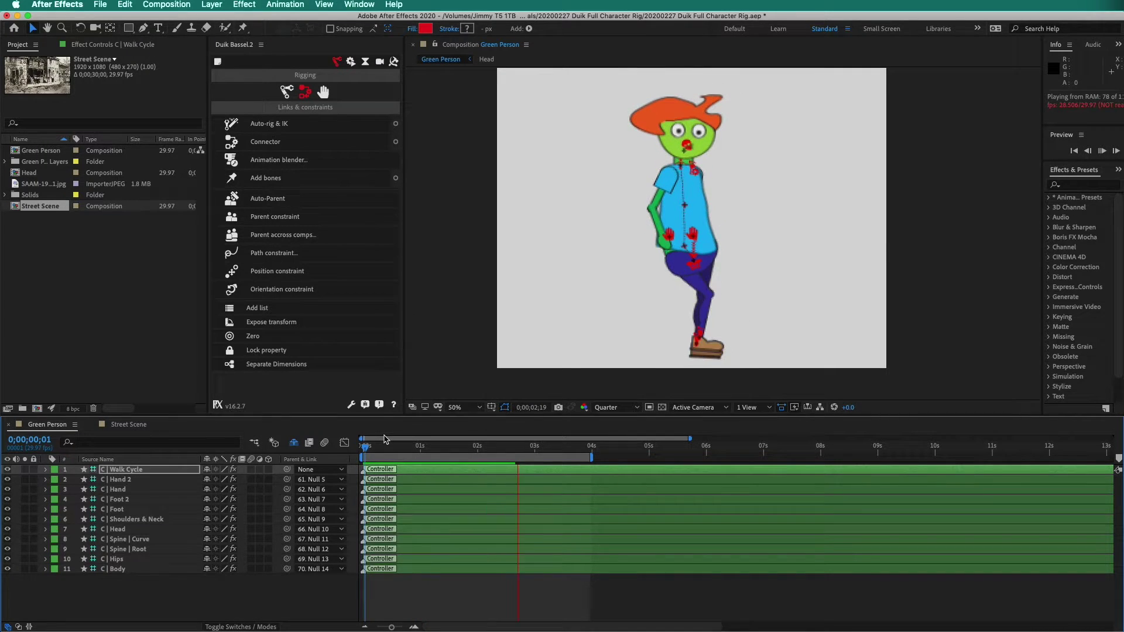
pyautogui.click(129, 425)
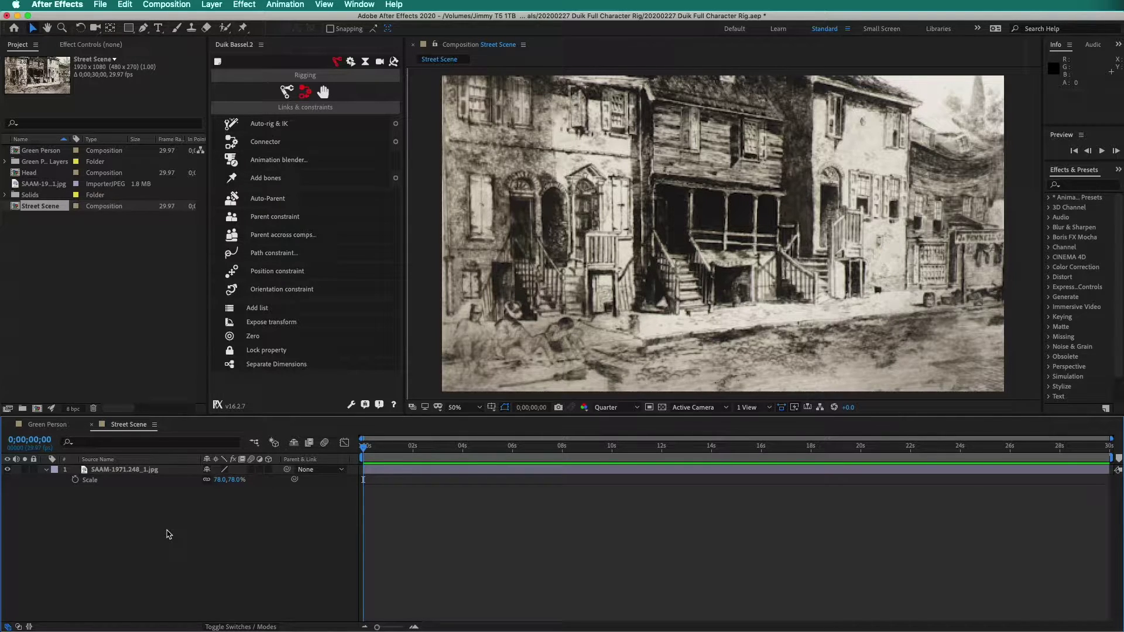
# Add the Green Person comp above the etching layer, preview it walking, and rewind to frame 0
pyautogui.click(46, 470)
pyautogui.moveTo(17, 150); pyautogui.dragTo(99, 470)
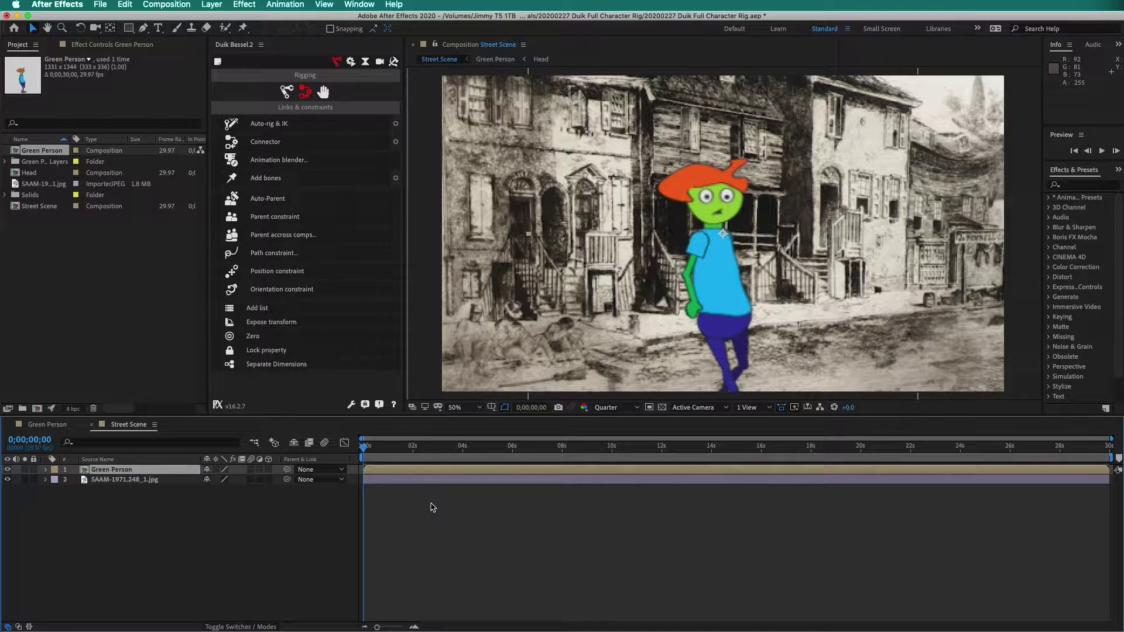
pyautogui.press('space')
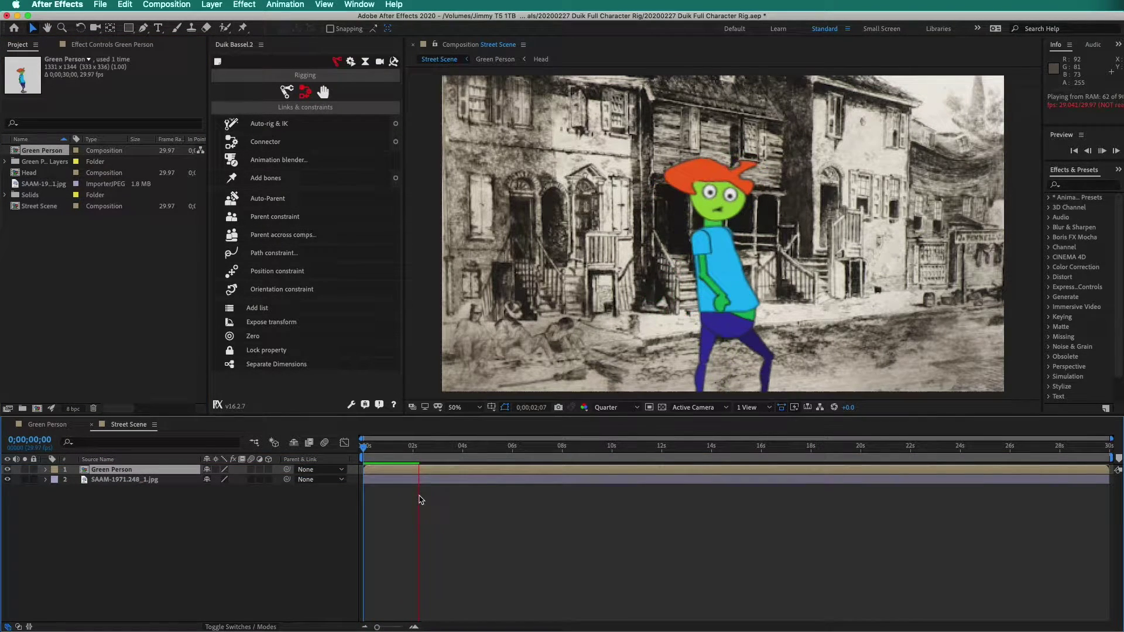
pyautogui.press('space')
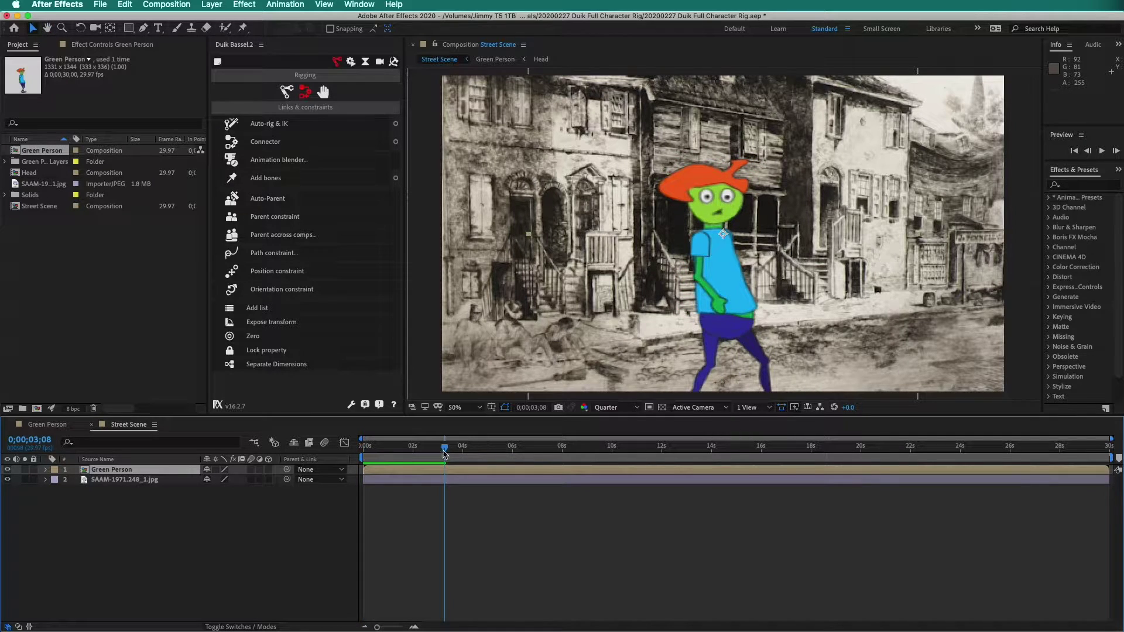
pyautogui.moveTo(445, 454); pyautogui.dragTo(363, 452)
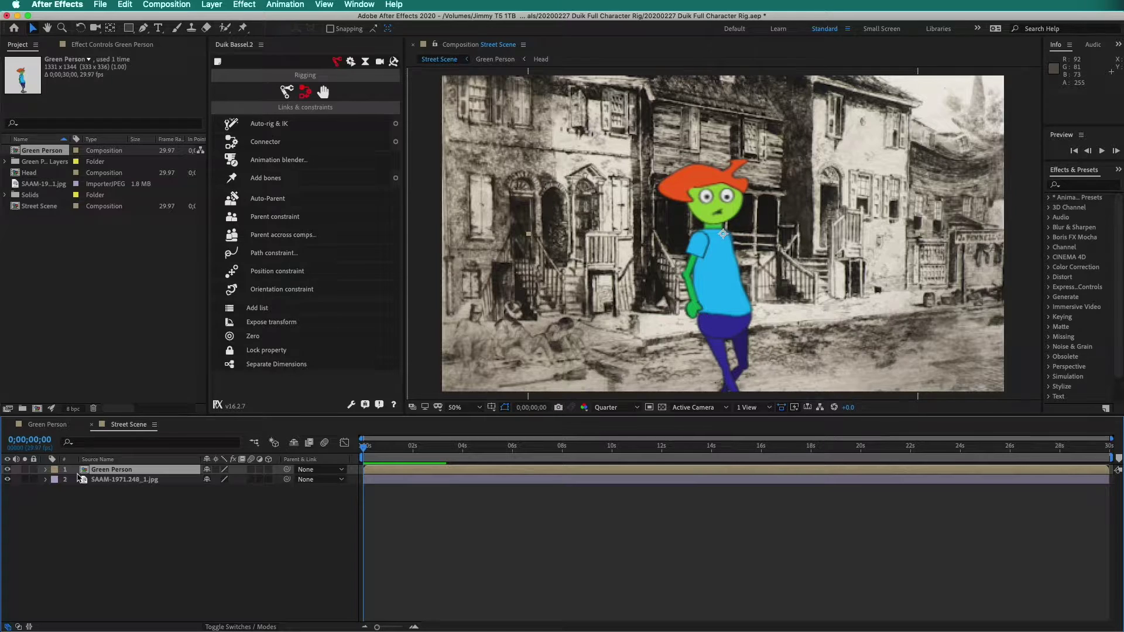
# Keyframe Green Person's Position from 178,522 at 0s to 1704,520 at 0;00;03;27, then preview
pyautogui.press('p')
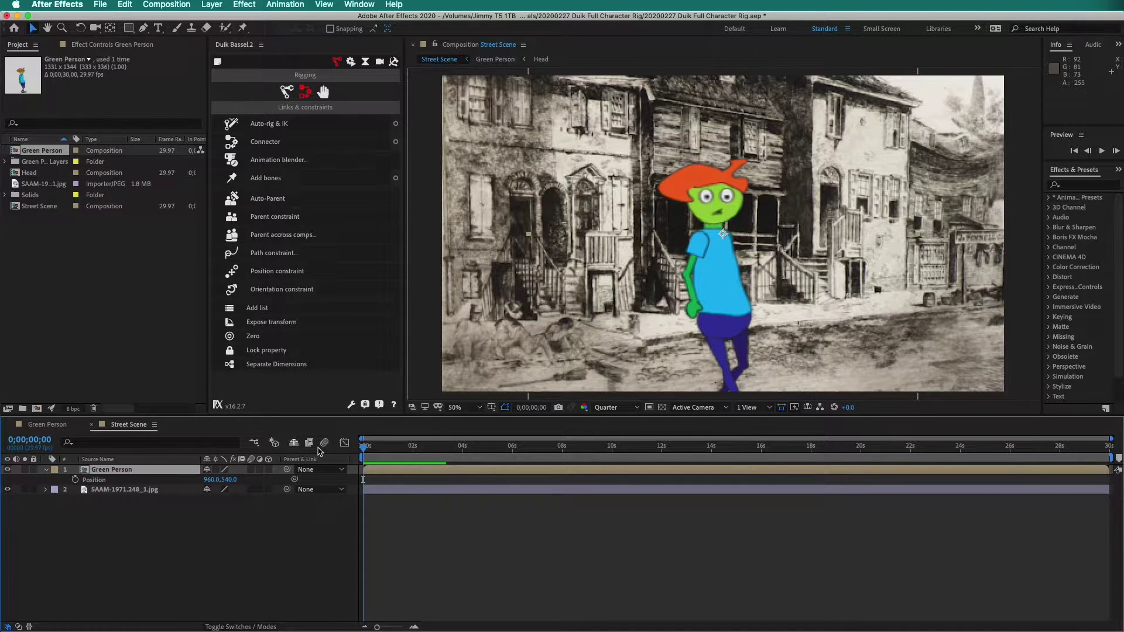
pyautogui.click(75, 480)
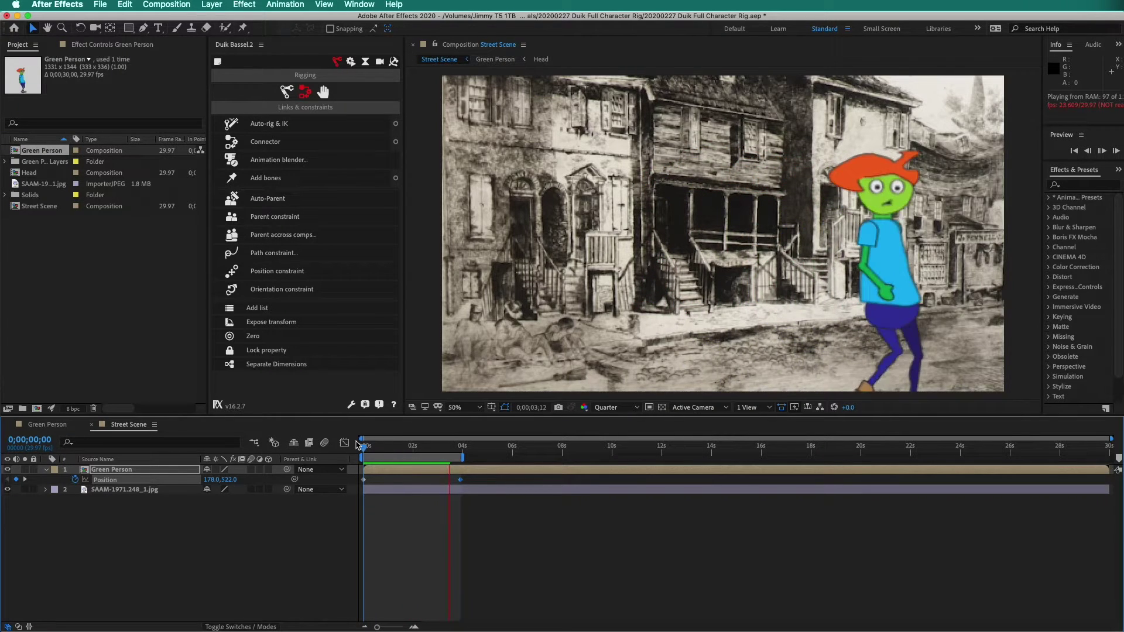
pyautogui.press('space')
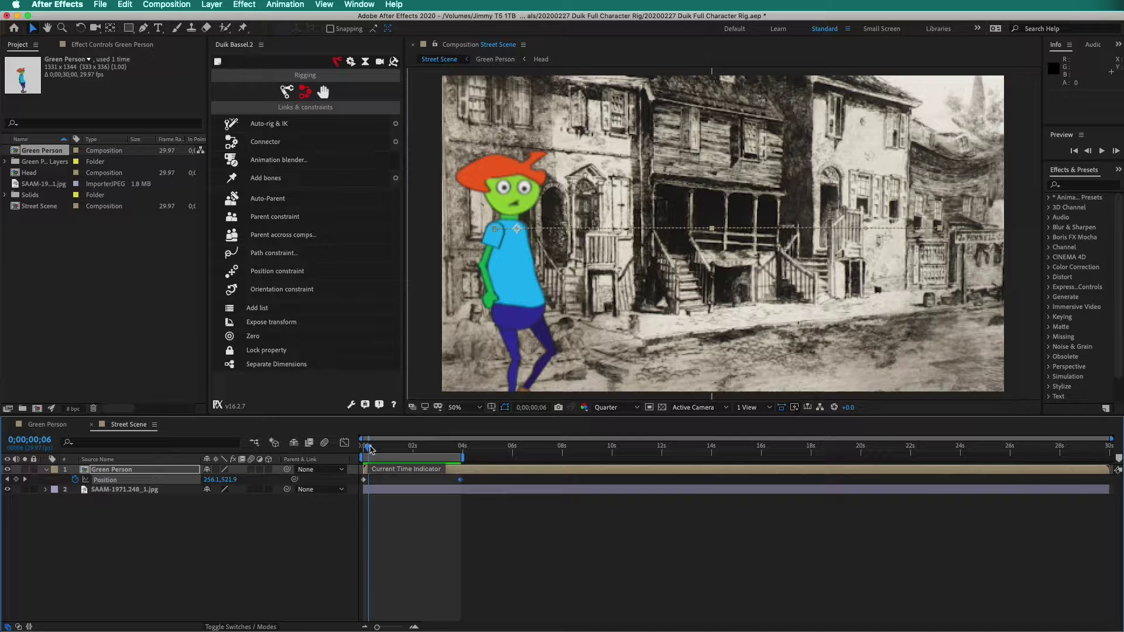
pyautogui.click(48, 425)
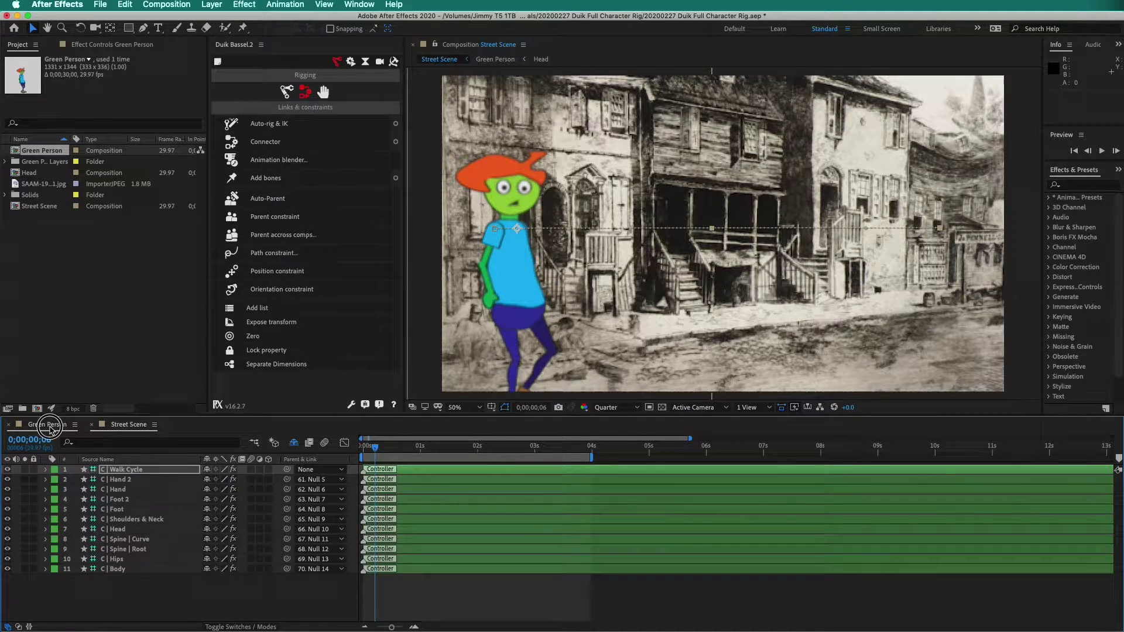
pyautogui.press('u')
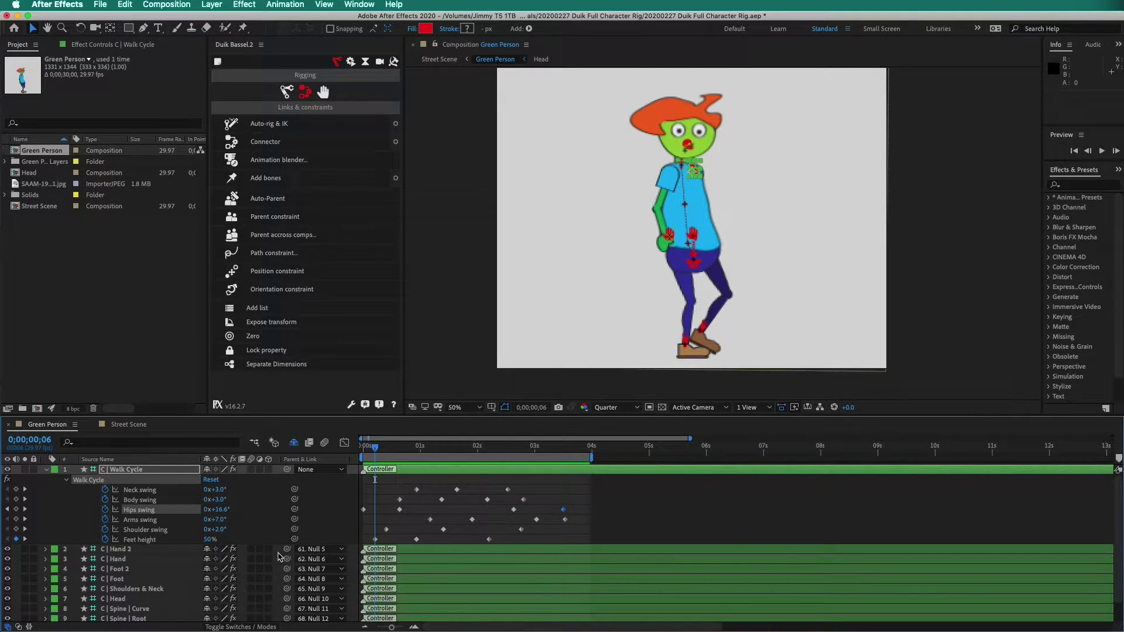
pyautogui.click(129, 425)
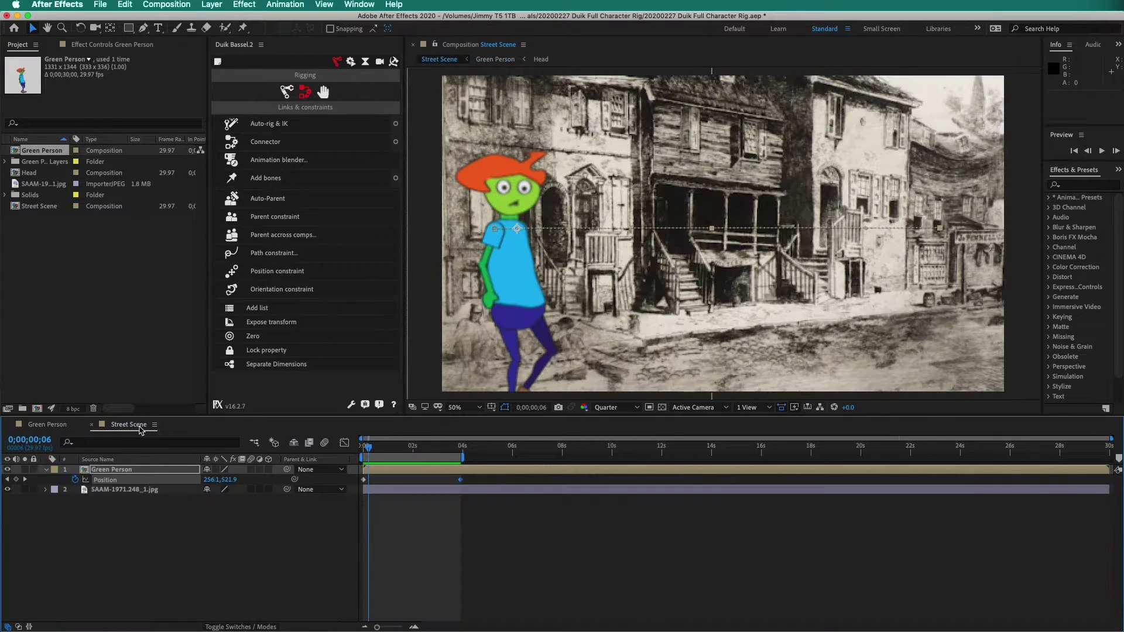
# Extract the eleven Duik controllers from the Green Person layer via Duik Bassel's Controllers section
pyautogui.click(105, 470)
pyautogui.press('p')
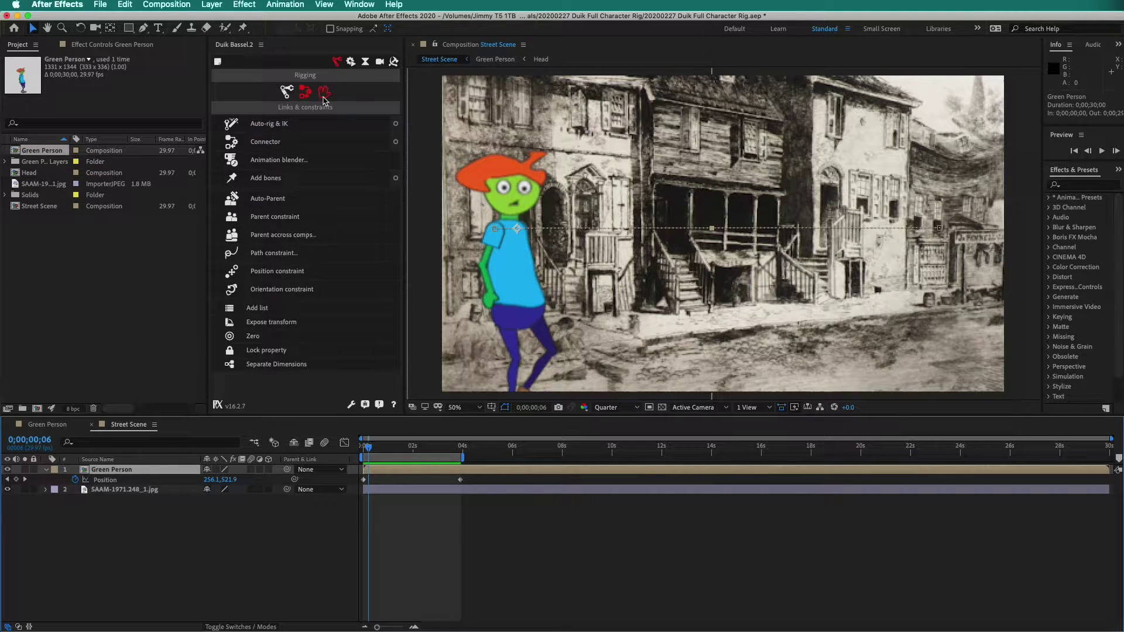
pyautogui.click(325, 92)
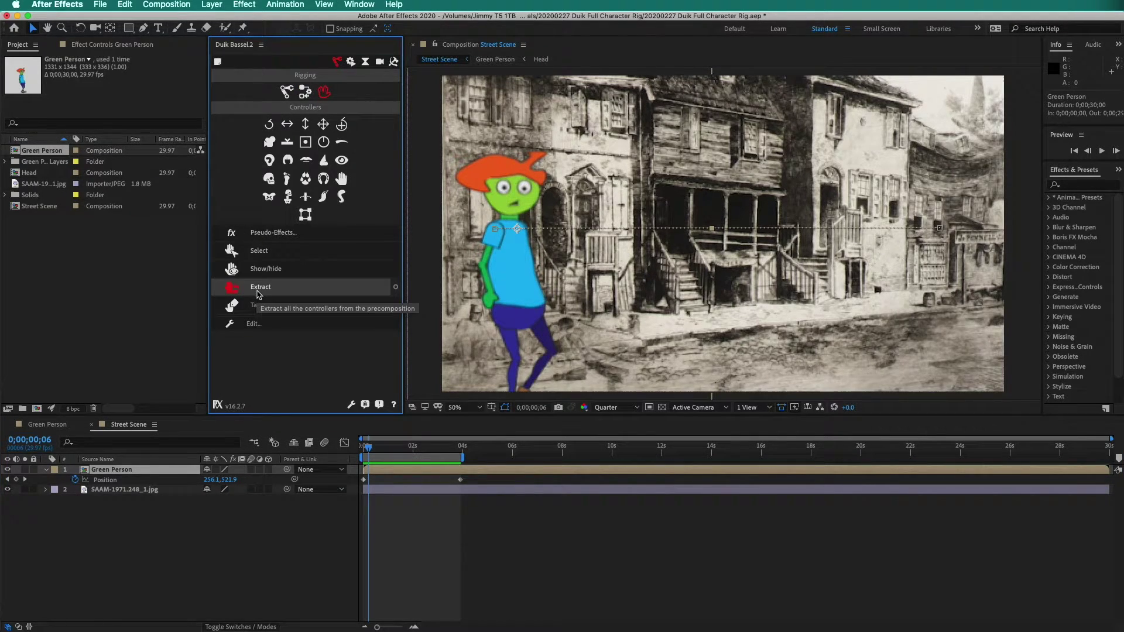
pyautogui.click(257, 292)
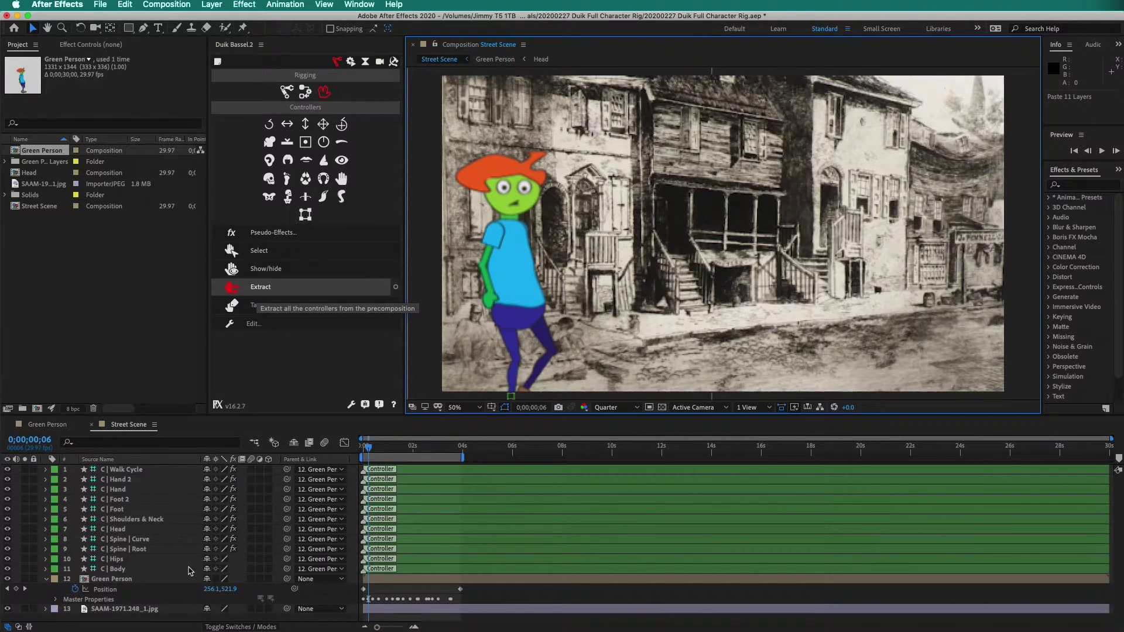
pyautogui.click(46, 580)
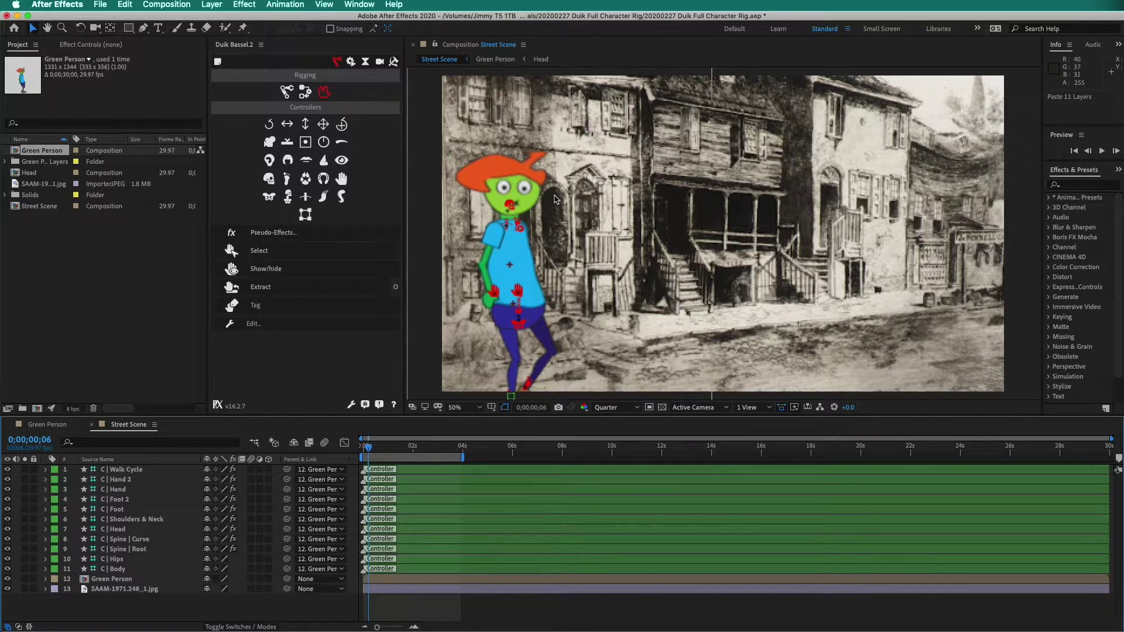
# Select the C | Walk Cycle controller, show its keyframes, and nudge the middle Neck swing keyframe later
pyautogui.click(148, 474)
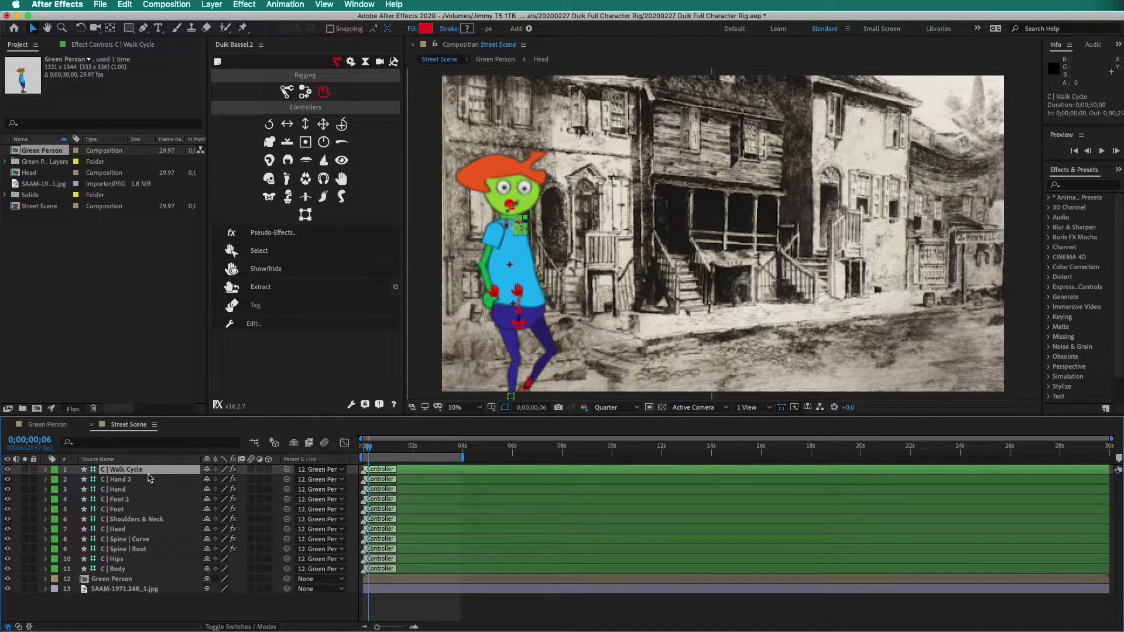
pyautogui.press('u')
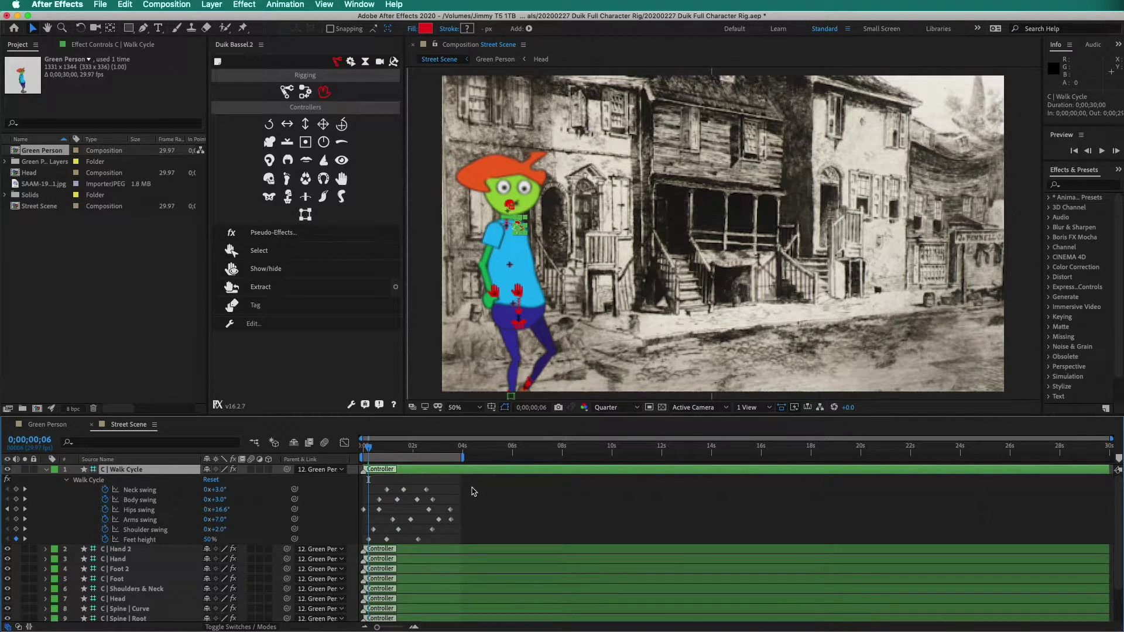
pyautogui.moveTo(404, 490); pyautogui.dragTo(409, 491)
pyautogui.moveTo(367, 451); pyautogui.dragTo(391, 455)
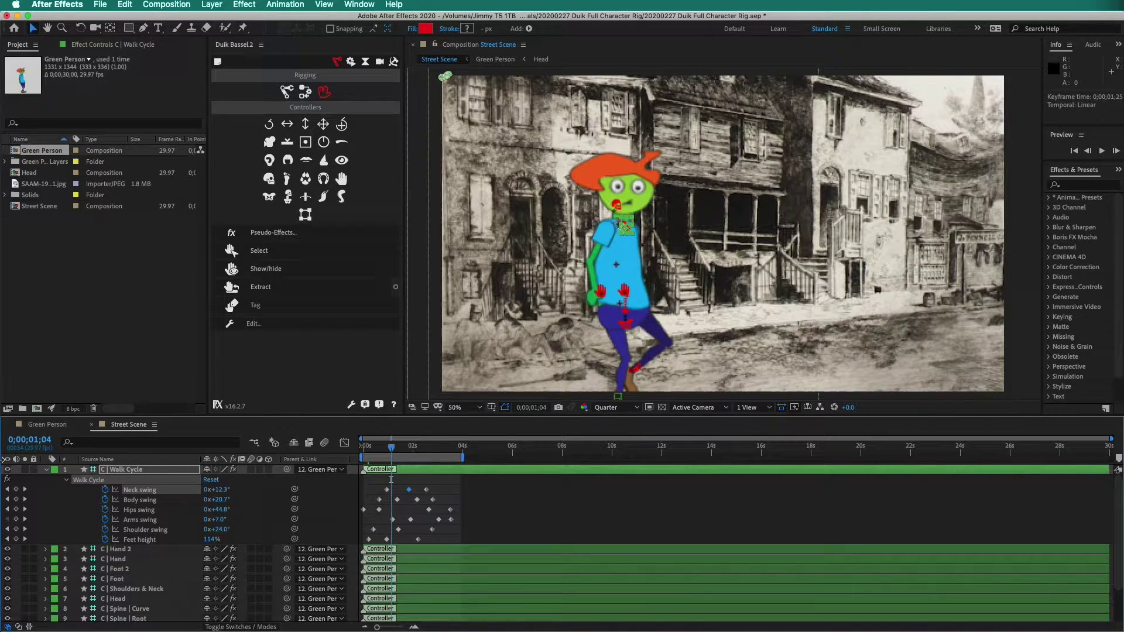
pyautogui.click(130, 473)
# Show the Walk Cycle effect with its Secondary controls' Body and Arms groups expanded
pyautogui.click(88, 45)
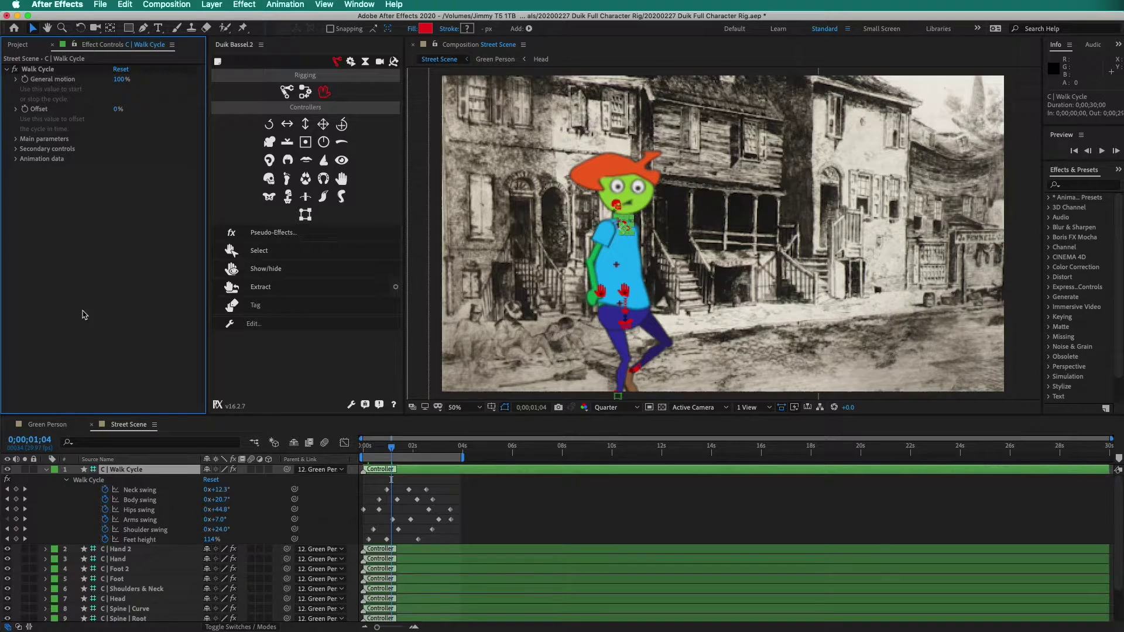
pyautogui.click(17, 148)
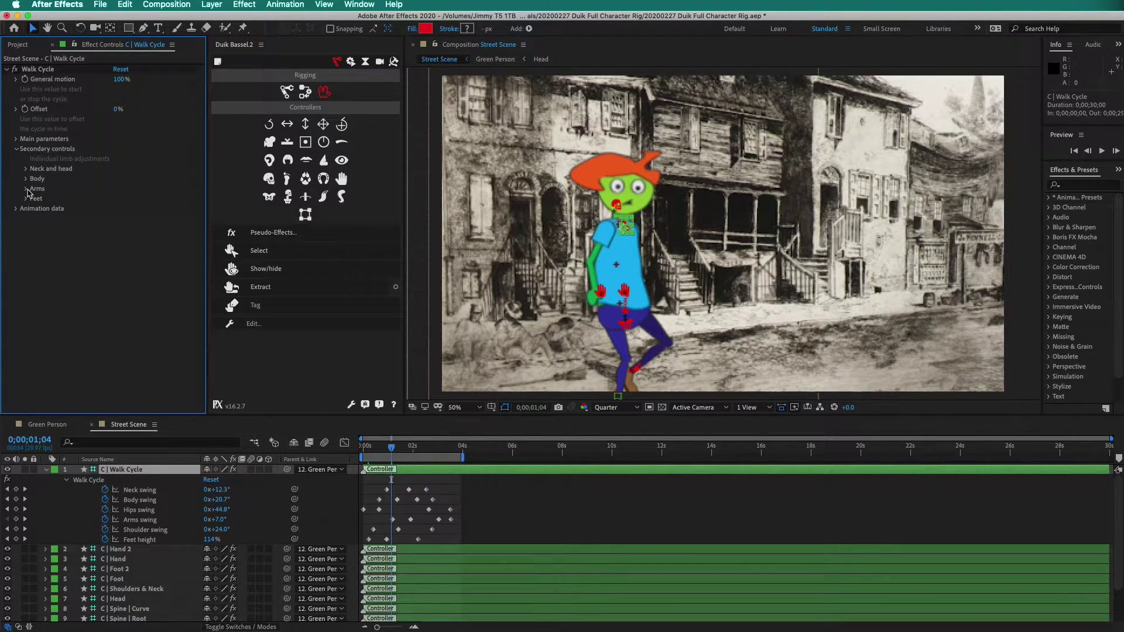
pyautogui.click(26, 189)
pyautogui.click(25, 179)
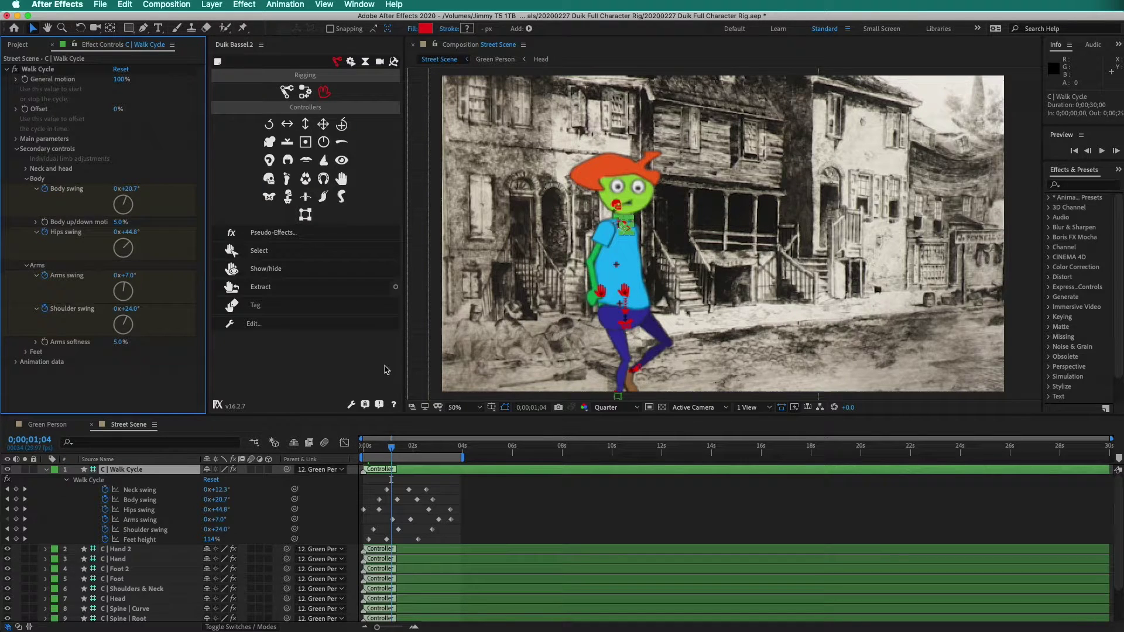
# Raise Body up/down motion from 5% to 48% at frame 0 and preview the walk
pyautogui.moveTo(391, 454); pyautogui.dragTo(364, 454)
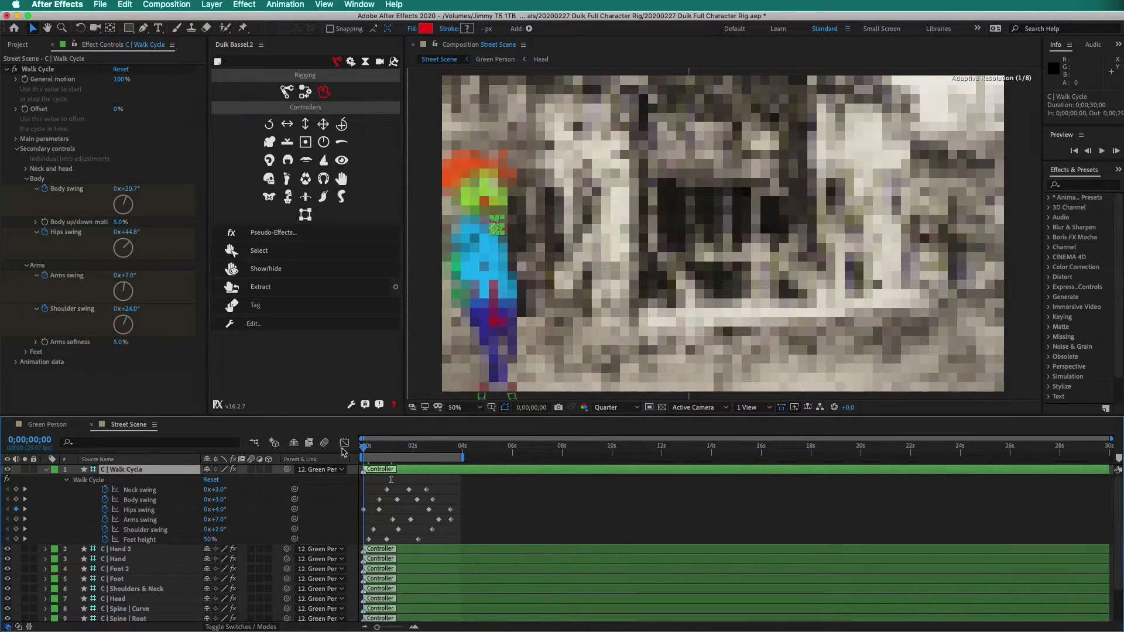
pyautogui.click(119, 224)
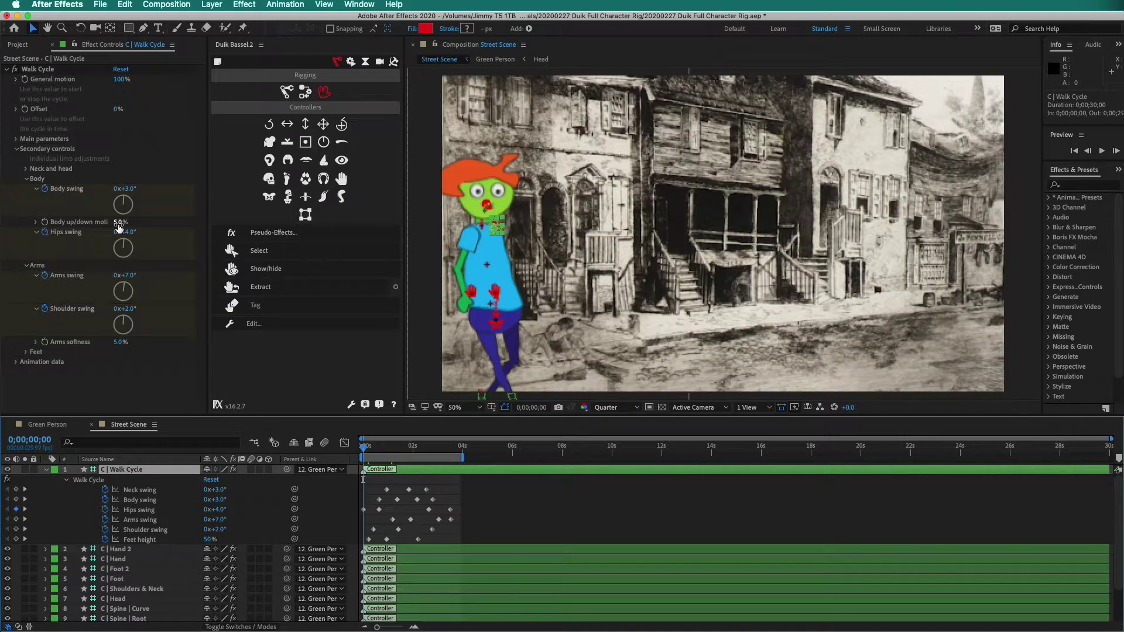
pyautogui.moveTo(119, 228); pyautogui.dragTo(146, 229)
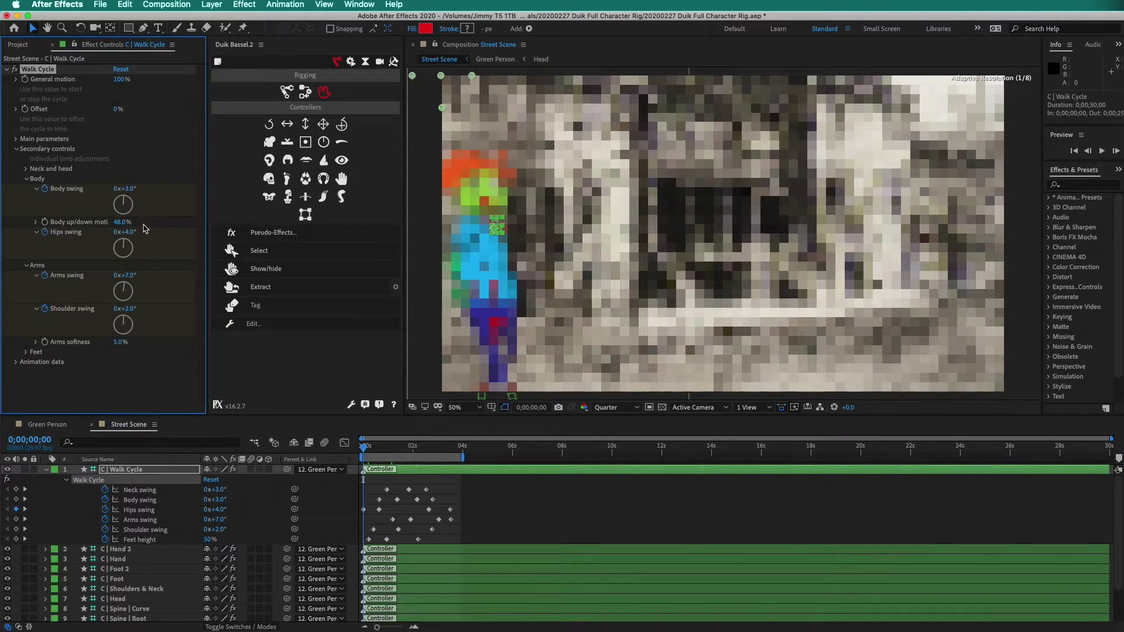
pyautogui.press('space')
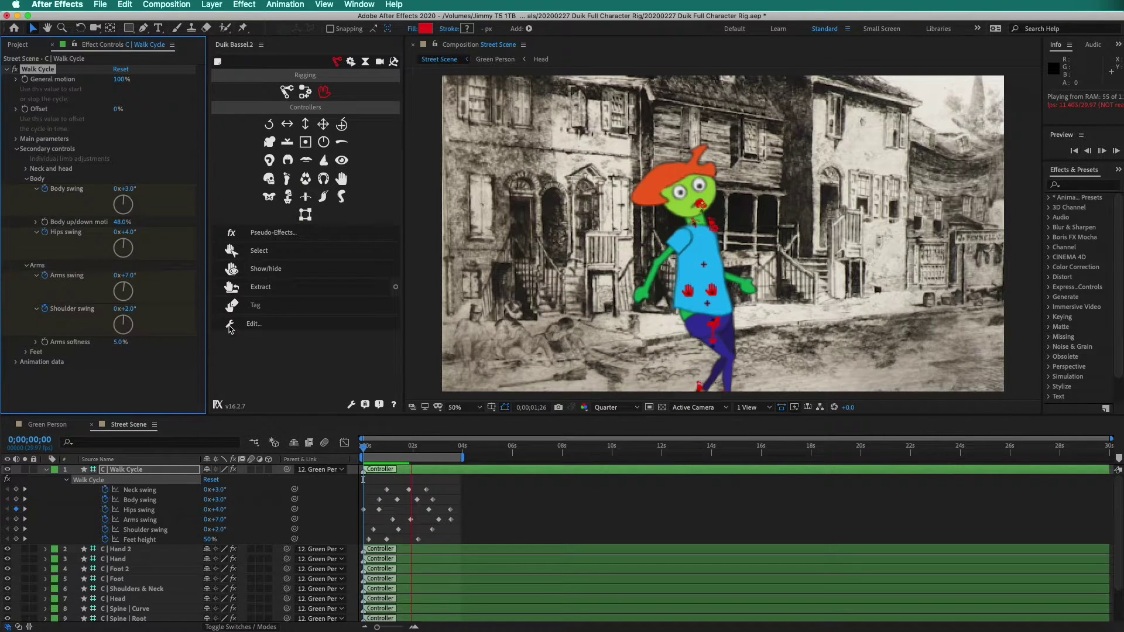
pyautogui.press('space')
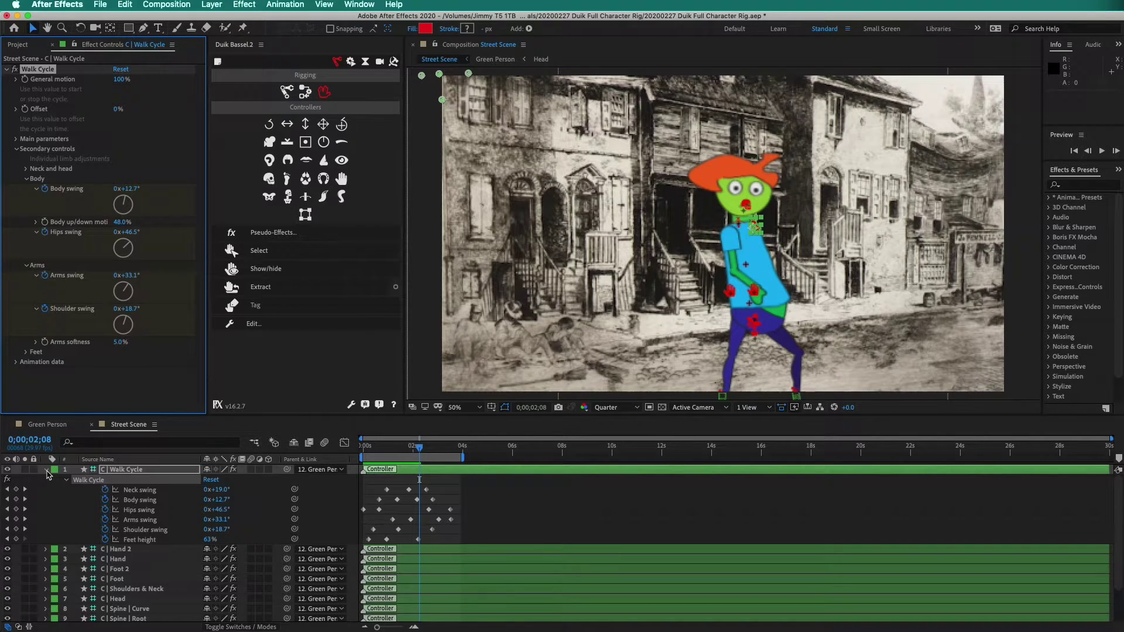
# Reveal Green Person's Position and Scale and set a 100% Scale keyframe at frame 0
pyautogui.click(47, 470)
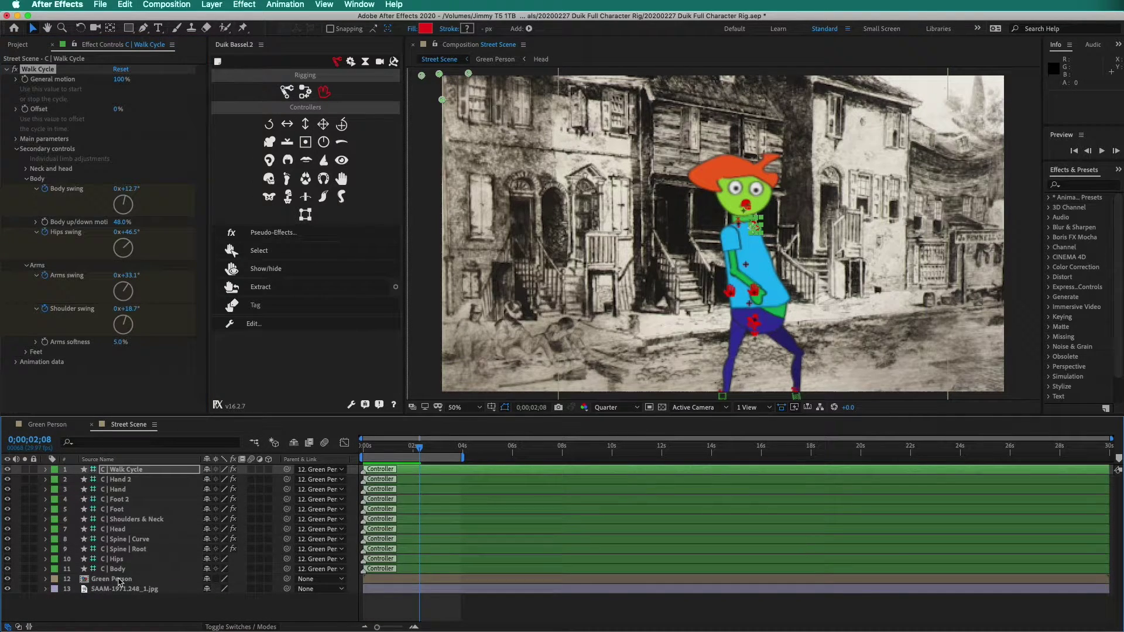
pyautogui.click(115, 580)
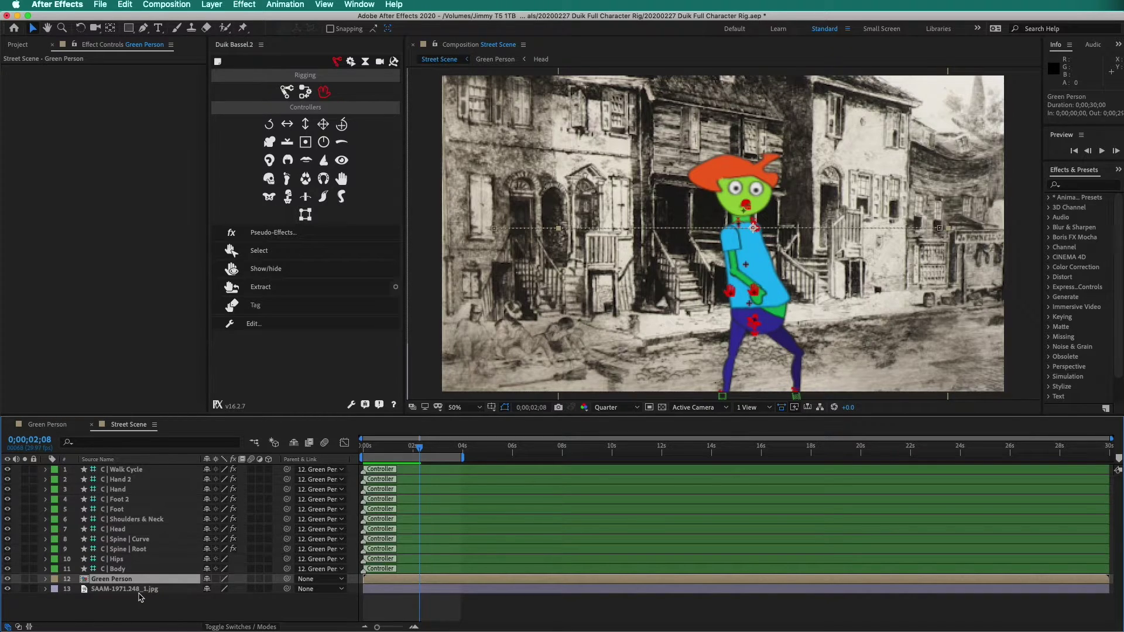
pyautogui.press('u')
pyautogui.hotkey('shift', 's')
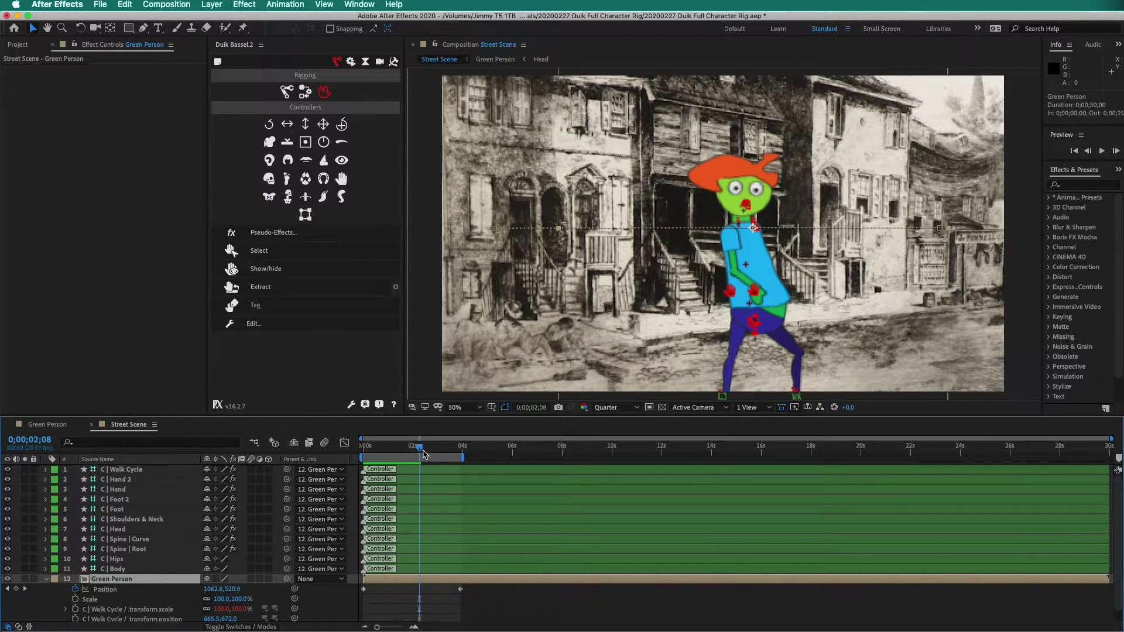
pyautogui.press('Home')
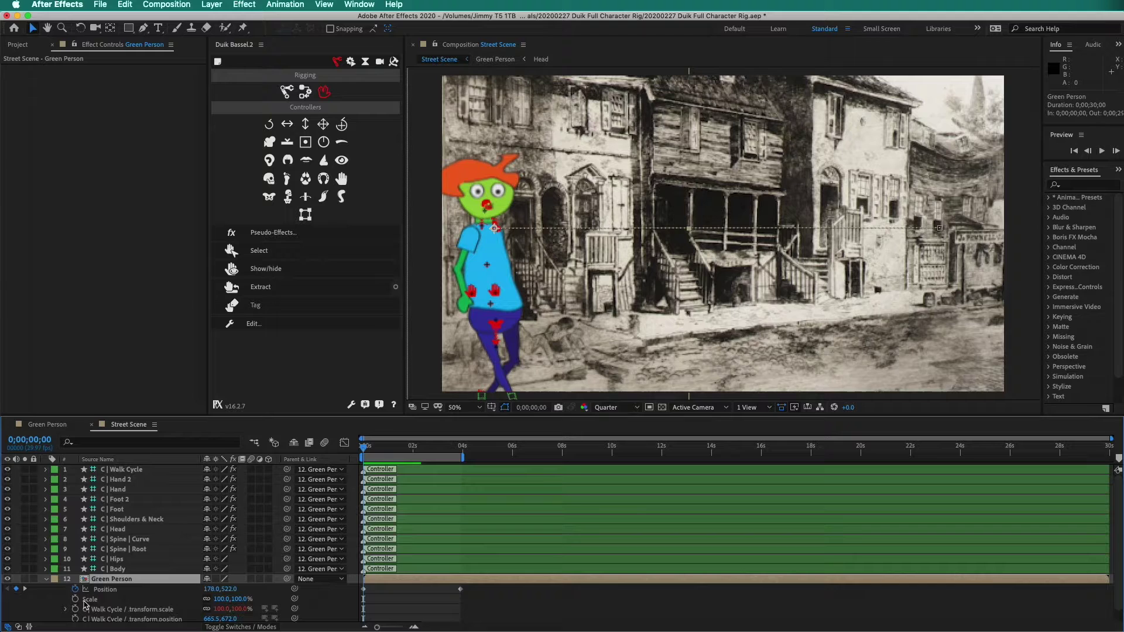
pyautogui.click(75, 600)
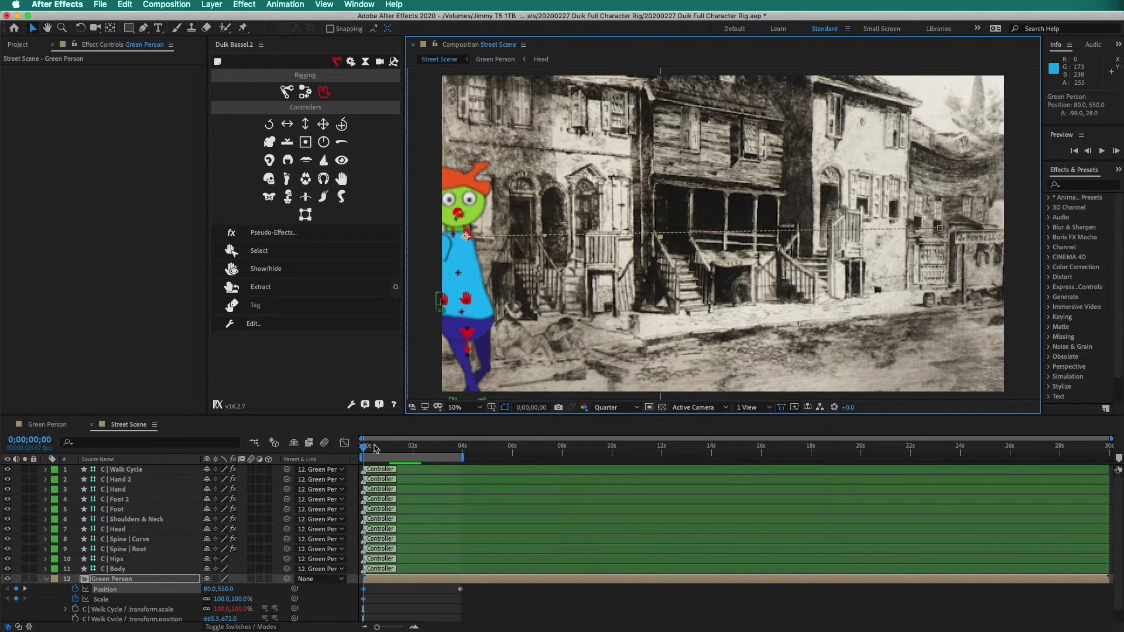
# Shrink Green Person to 62% scale at 0;00;03;26 and preview from the start
pyautogui.moveTo(367, 450); pyautogui.dragTo(460, 450)
pyautogui.moveTo(237, 599); pyautogui.dragTo(227, 605)
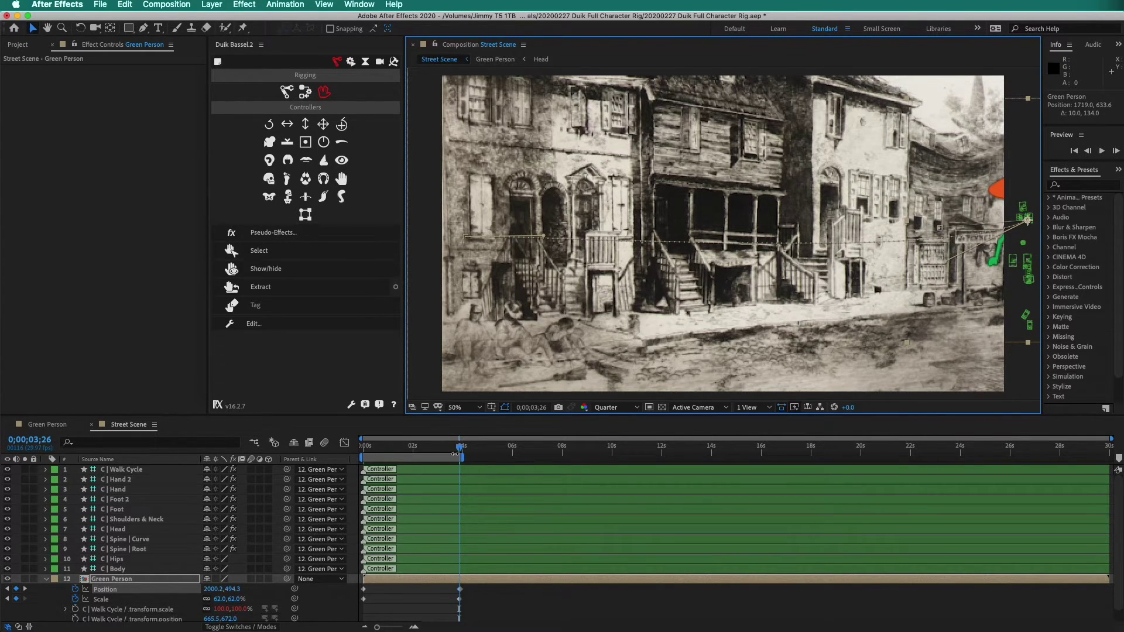
pyautogui.moveTo(455, 454); pyautogui.dragTo(352, 460)
pyautogui.press('space')
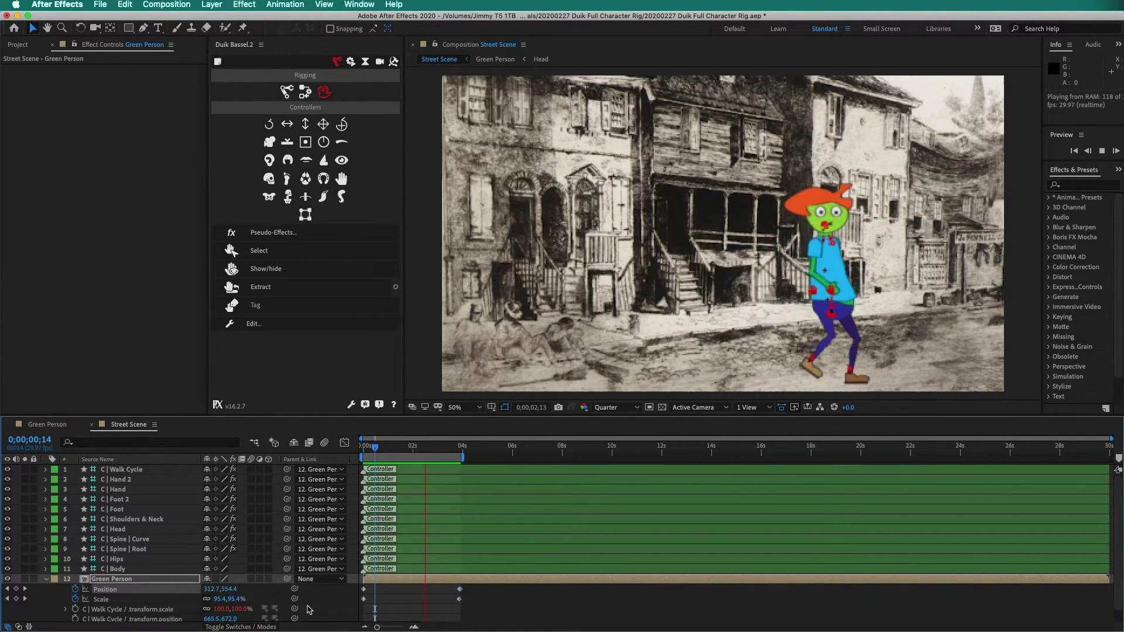
# Keyframe the street etching's Scale from 78% at 0;00 to 92% at 0;00;03;25
pyautogui.click(47, 579)
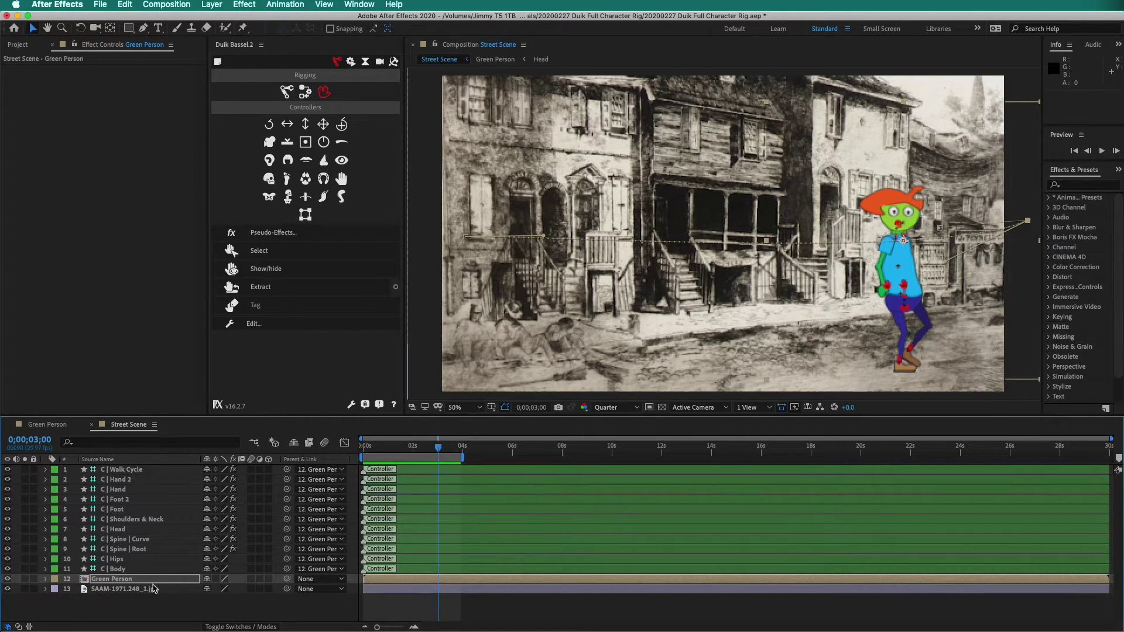
pyautogui.click(155, 589)
pyautogui.press('s')
pyautogui.moveTo(438, 449); pyautogui.dragTo(348, 452)
pyautogui.click(75, 599)
pyautogui.click(458, 448)
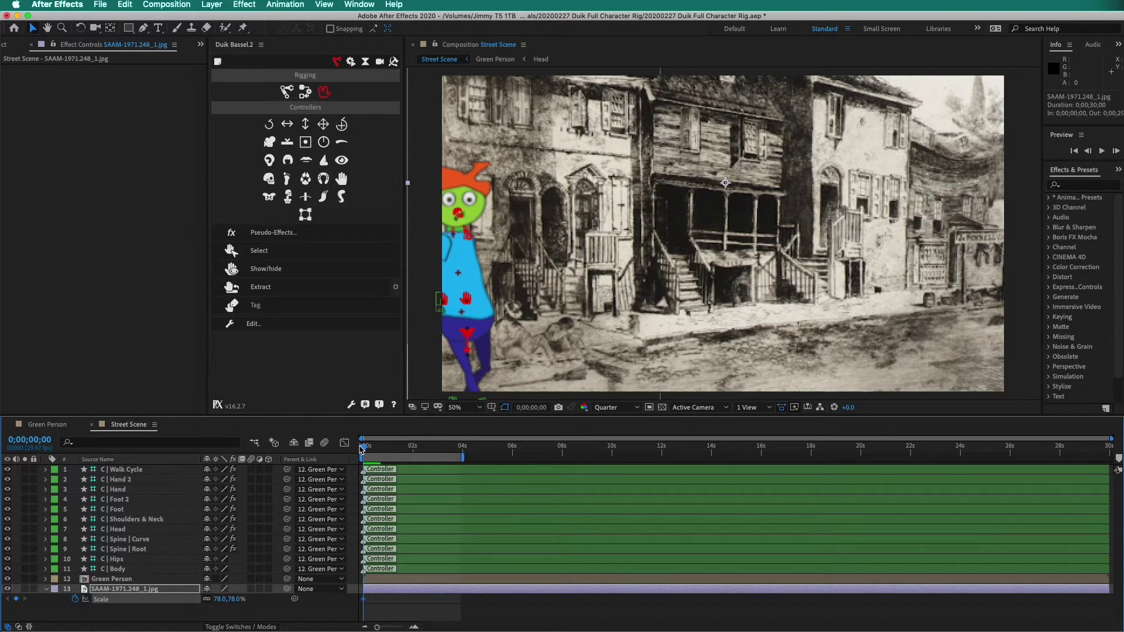
pyautogui.moveTo(218, 600); pyautogui.dragTo(241, 599)
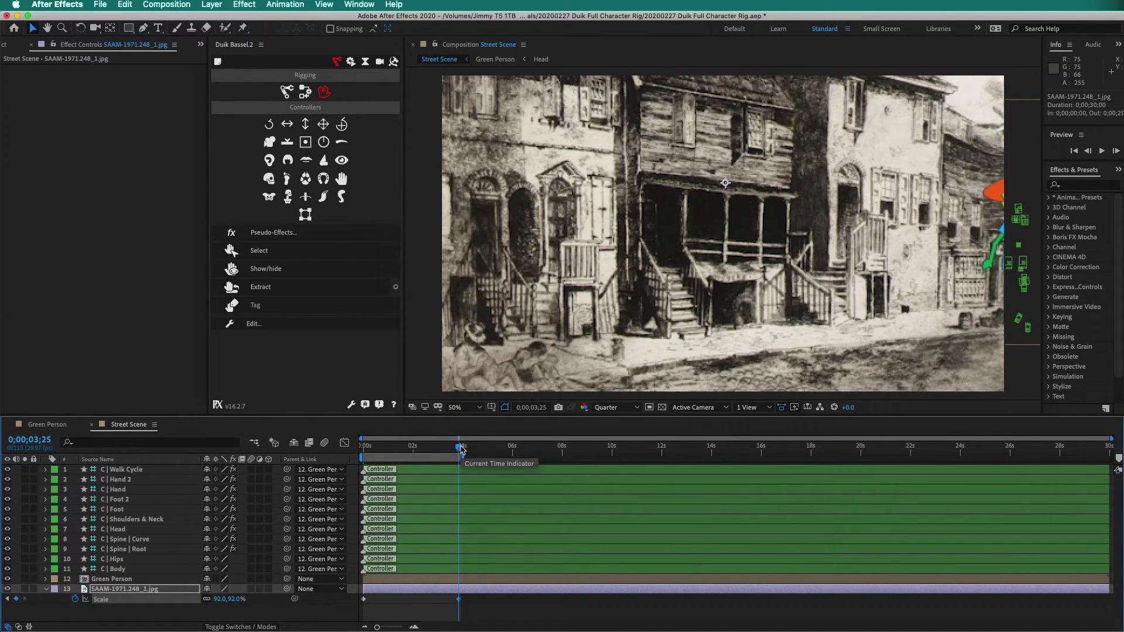
# Reveal the etching's Position and go to 0;00;03;27 to set its end position
pyautogui.moveTo(459, 449); pyautogui.dragTo(359, 460)
pyautogui.press('p')
pyautogui.click(461, 447)
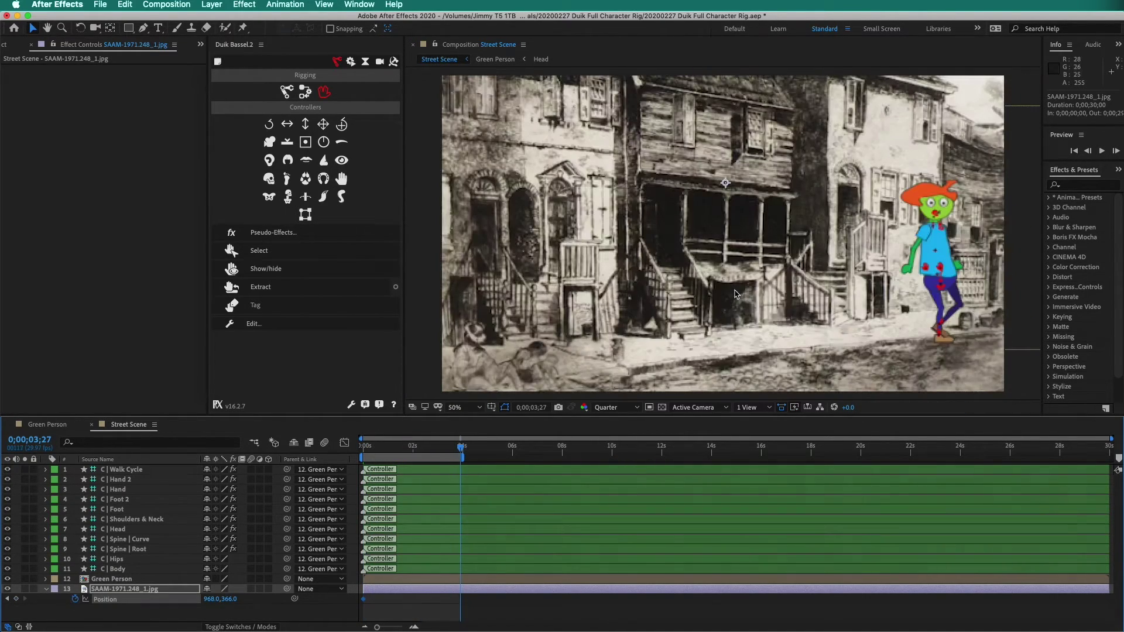